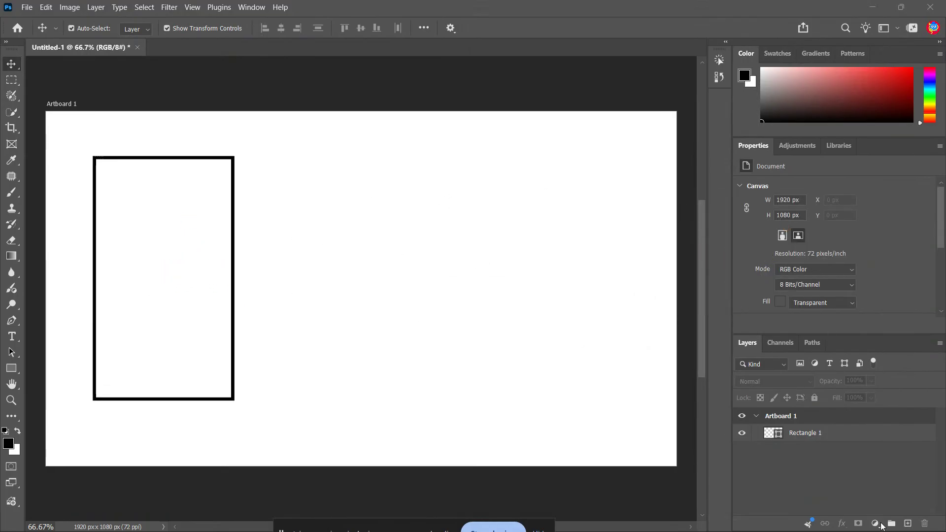
Add a new empty layer above Rectangle 1 and select the Gradient tool in Gradient mode
{"action": "left_click", "coordinate": [908, 524]}
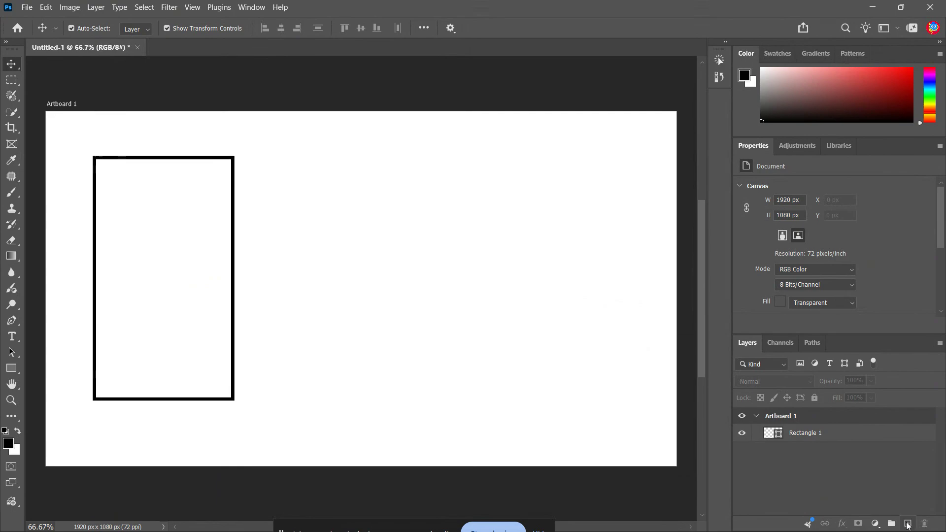
{"action": "left_click", "coordinate": [907, 524]}
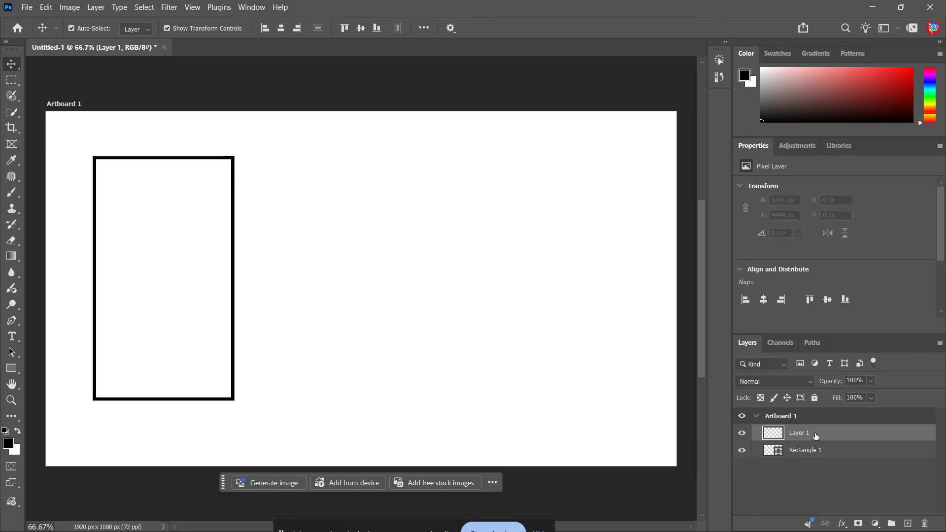
{"action": "left_click", "coordinate": [11, 259]}
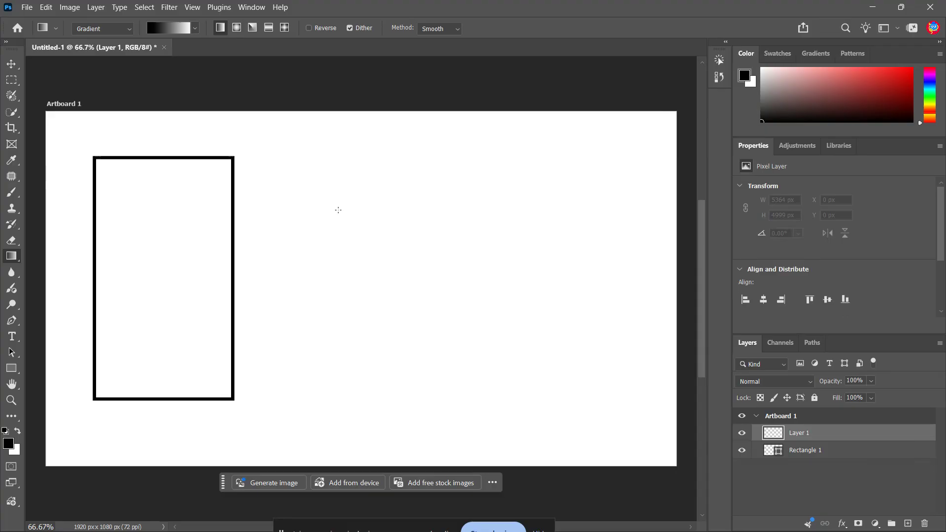
{"action": "left_click", "coordinate": [112, 30]}
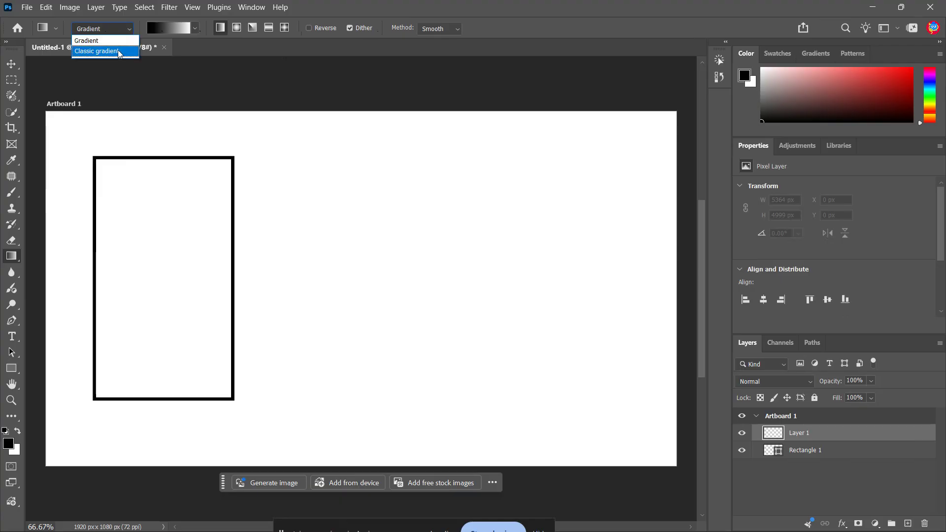
{"action": "left_click", "coordinate": [126, 42]}
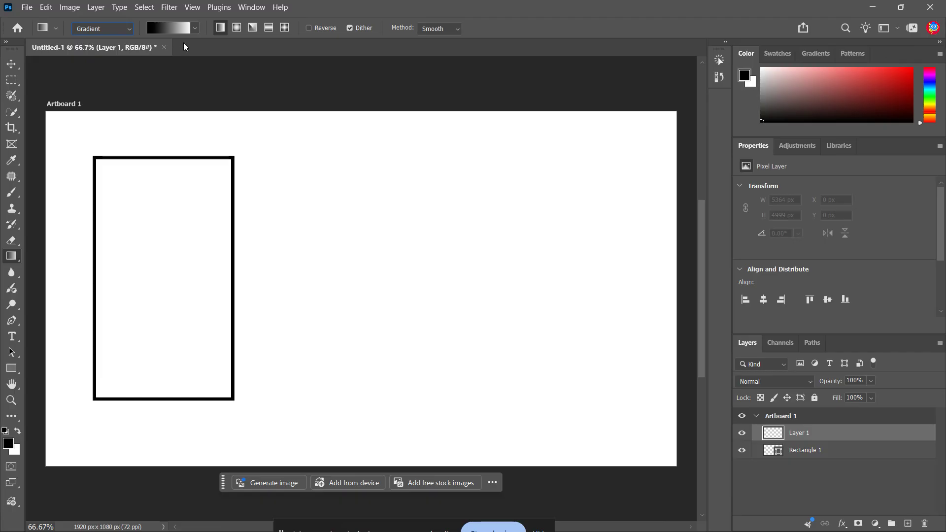
Draw a diagonal linear gradient from the artboard's top-left corner to its bottom-right corner
{"action": "left_click", "coordinate": [195, 28]}
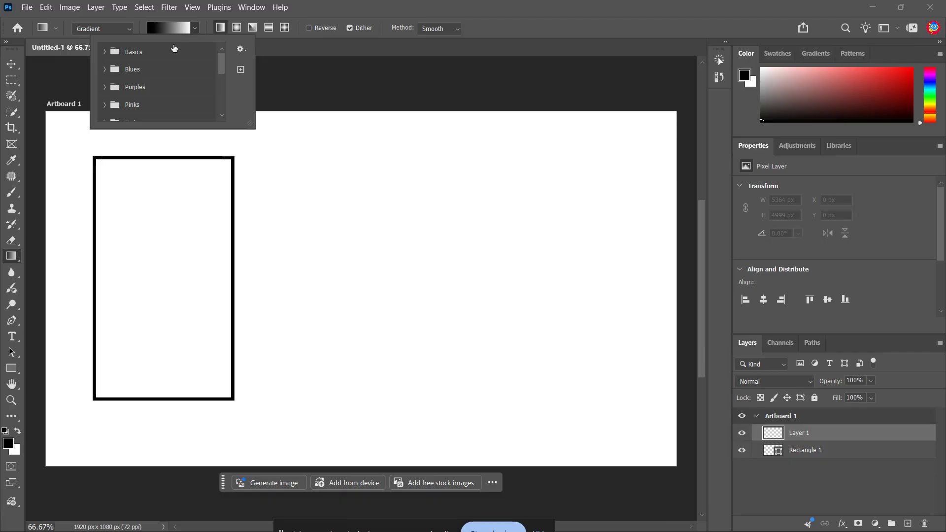
{"action": "left_click", "coordinate": [255, 18]}
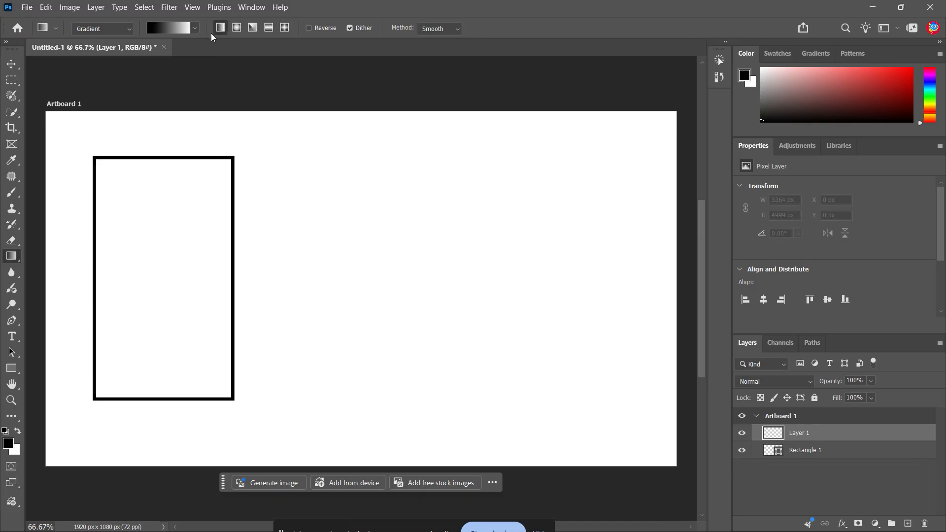
{"action": "left_click", "coordinate": [237, 24]}
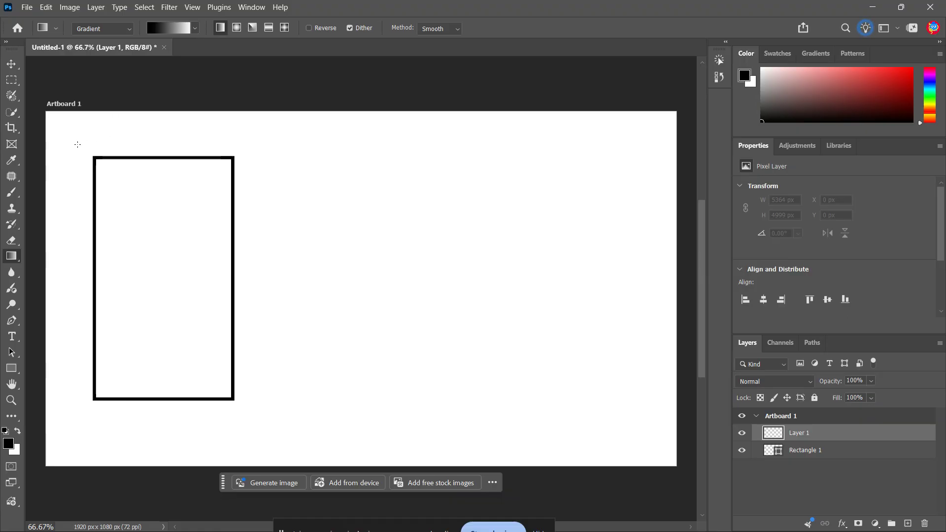
{"action": "left_click_drag", "start_coordinate": [71, 138], "coordinate": [657, 449]}
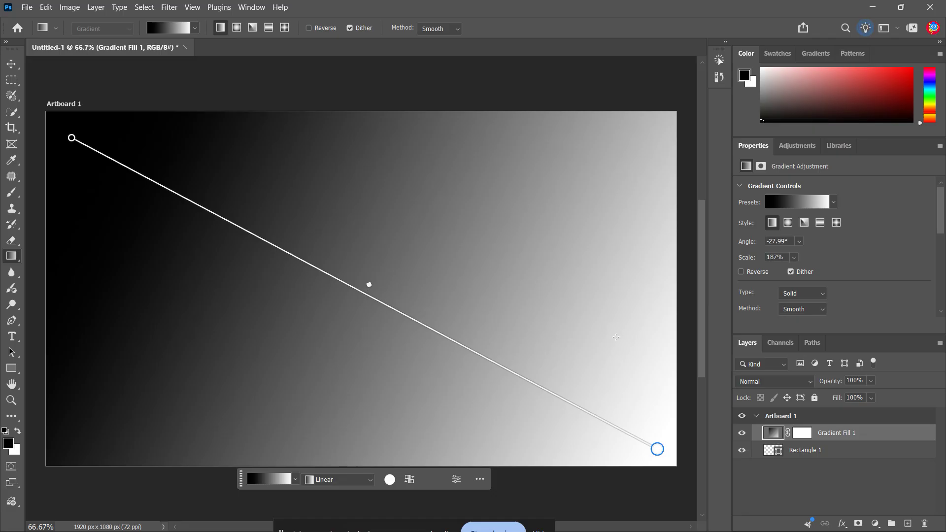
Set the gradient's start colour to dark purple #410063
{"action": "double_click", "coordinate": [71, 139]}
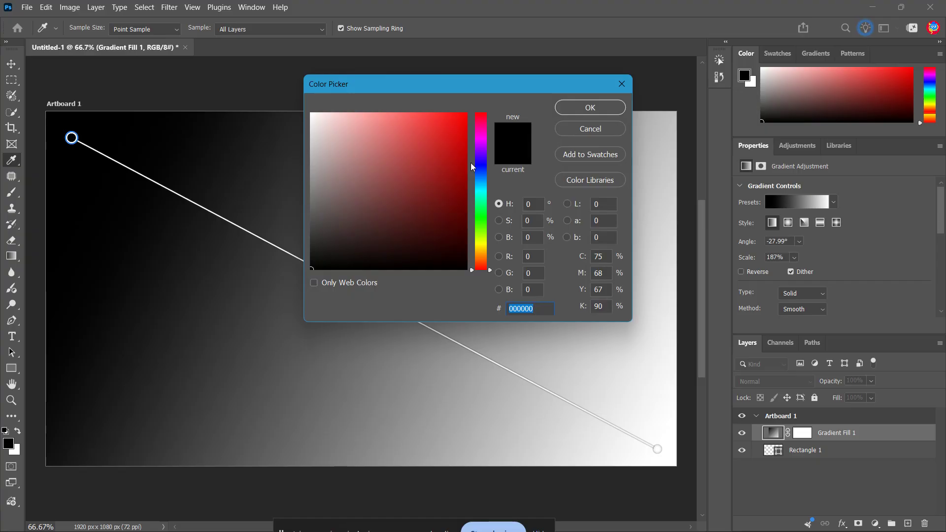
{"action": "left_click", "coordinate": [485, 146]}
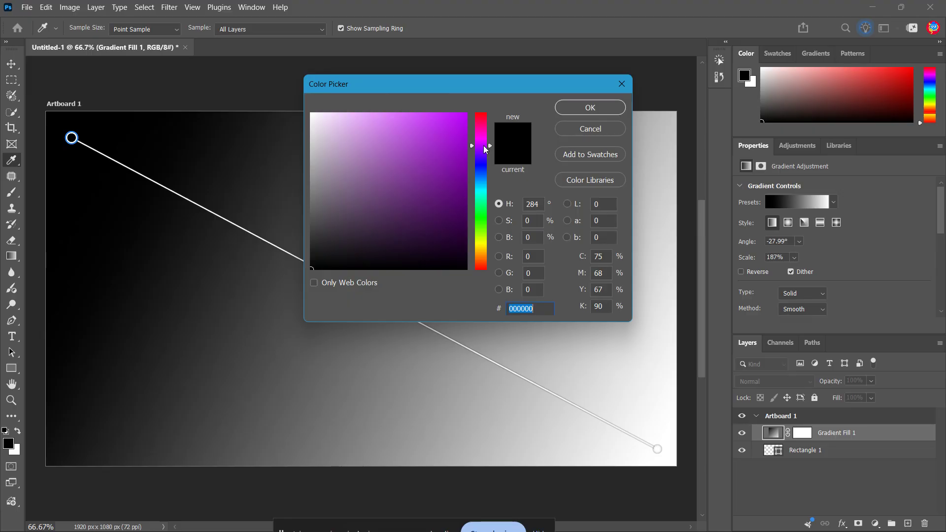
{"action": "left_click_drag", "start_coordinate": [436, 154], "coordinate": [466, 208]}
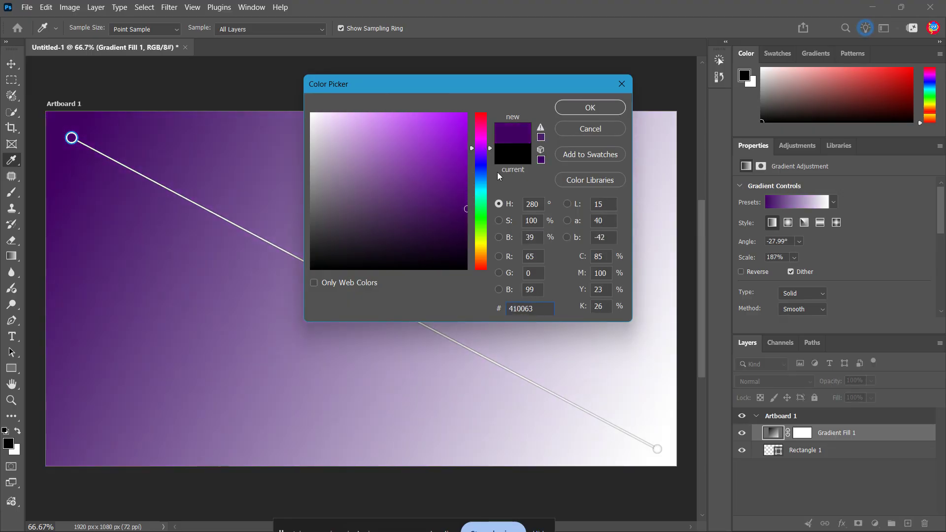
{"action": "left_click", "coordinate": [572, 111]}
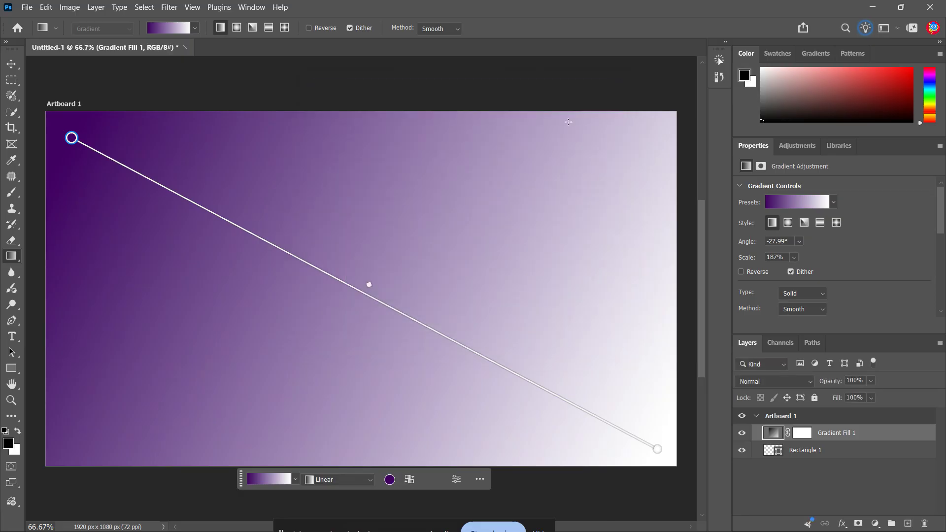
Set the gradient's end colour to deep blue and shift the colour midpoint slightly
{"action": "double_click", "coordinate": [657, 450]}
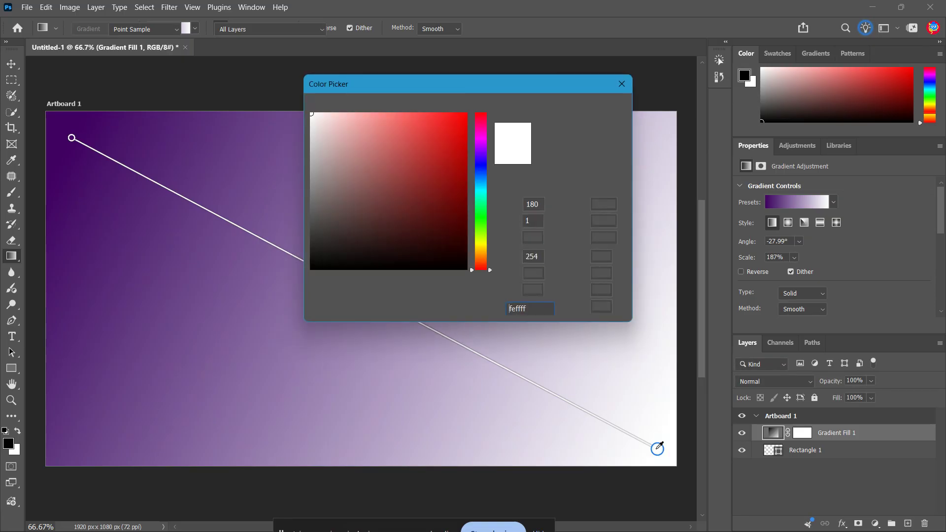
{"action": "mouse_move", "coordinate": [479, 179]}
{"action": "left_mouse_down"}
{"action": "mouse_move", "coordinate": [481, 156]}
{"action": "mouse_move", "coordinate": [483, 172]}
{"action": "mouse_move", "coordinate": [458, 197]}
{"action": "mouse_move", "coordinate": [466, 202]}
{"action": "mouse_move", "coordinate": [465, 169]}
{"action": "left_mouse_up"}
{"action": "left_click", "coordinate": [586, 108]}
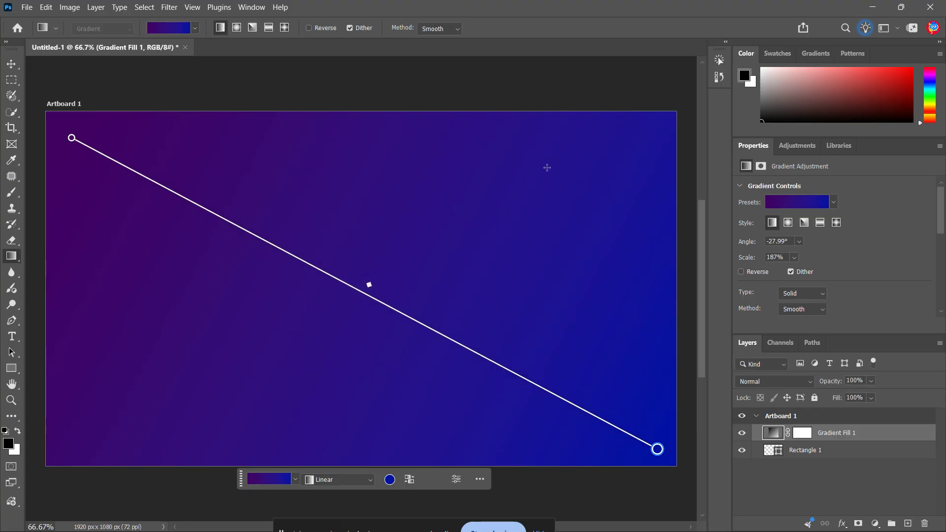
{"action": "left_click_drag", "start_coordinate": [369, 284], "coordinate": [363, 317]}
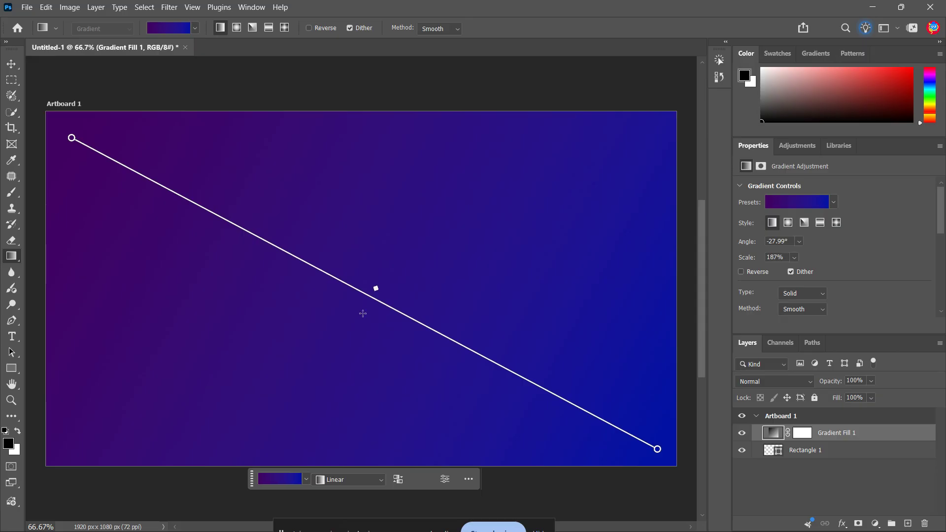
Change the gradient's start colour to magenta-purple #8f039c
{"action": "double_click", "coordinate": [72, 138]}
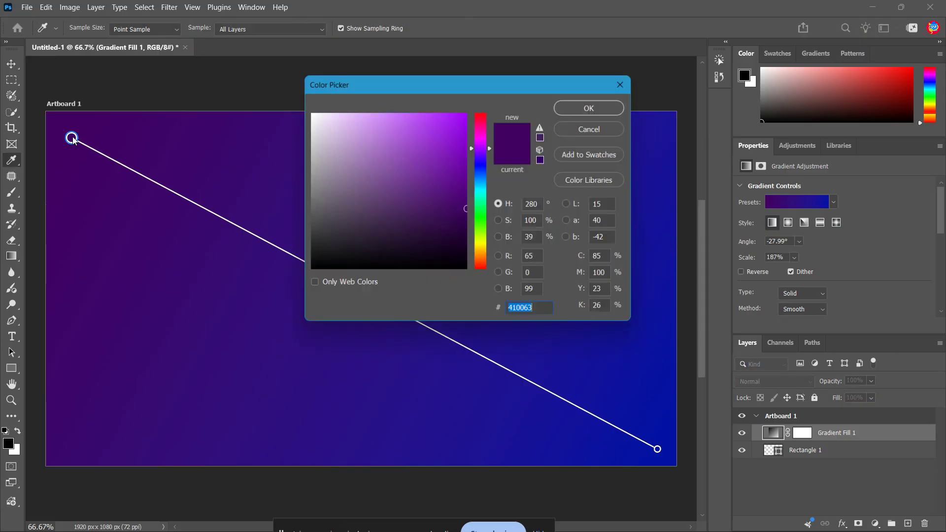
{"action": "left_click", "coordinate": [464, 173]}
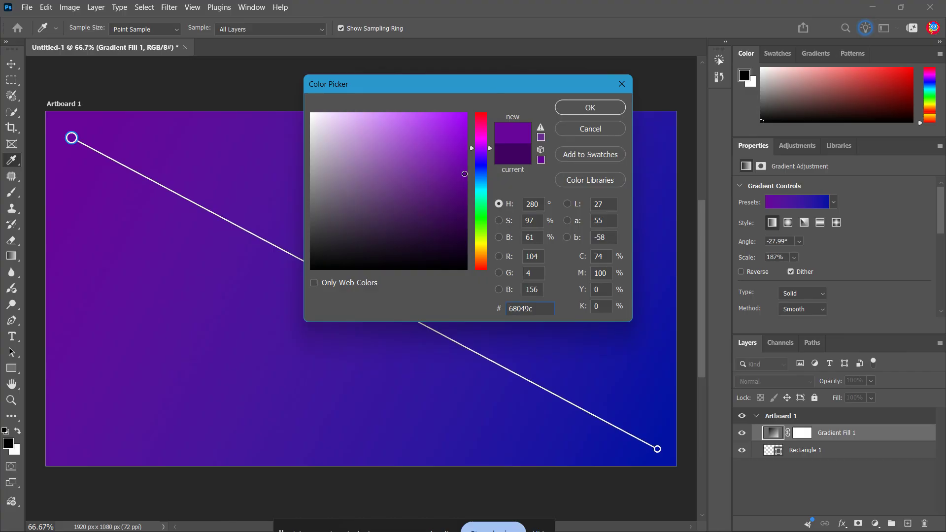
{"action": "left_click_drag", "start_coordinate": [480, 149], "coordinate": [481, 141]}
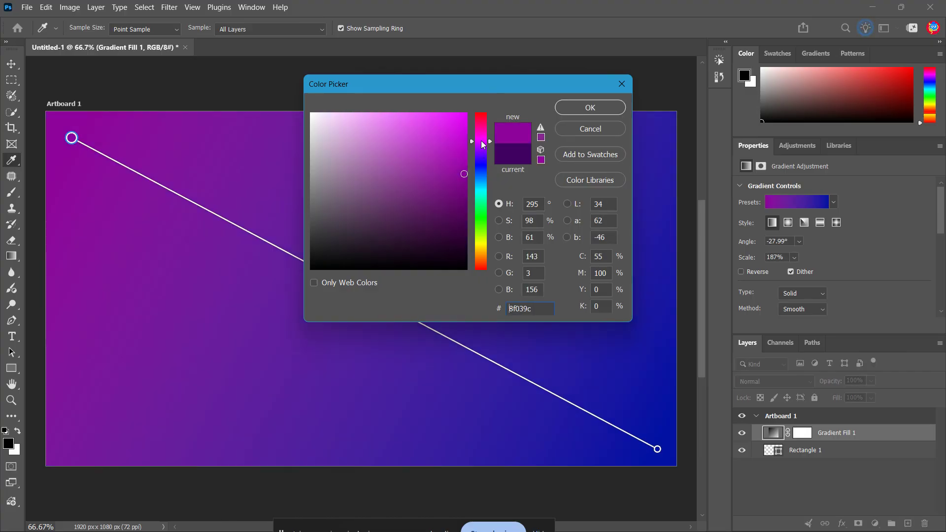
{"action": "left_click", "coordinate": [591, 108]}
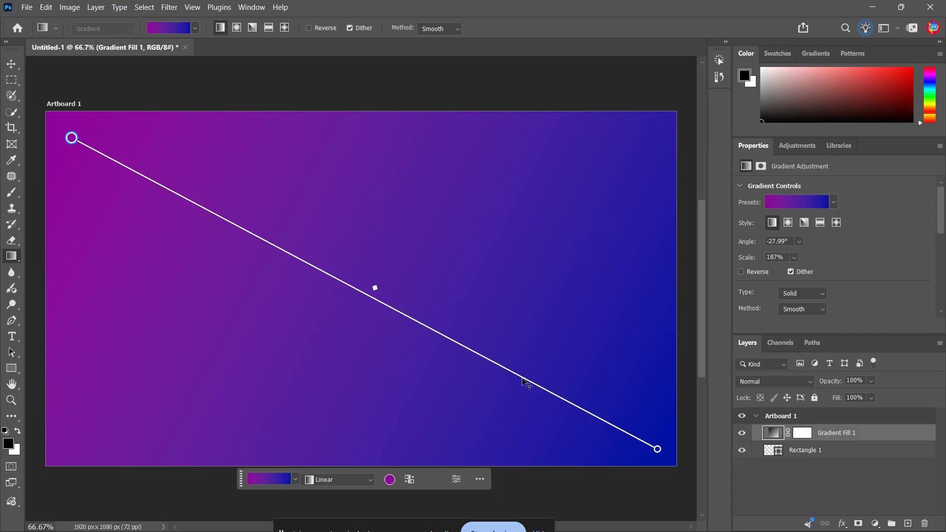
Add a dark purple #2b004c colour stop at the gradient's centre, then drag it off to remove it
{"action": "left_click", "coordinate": [337, 288]}
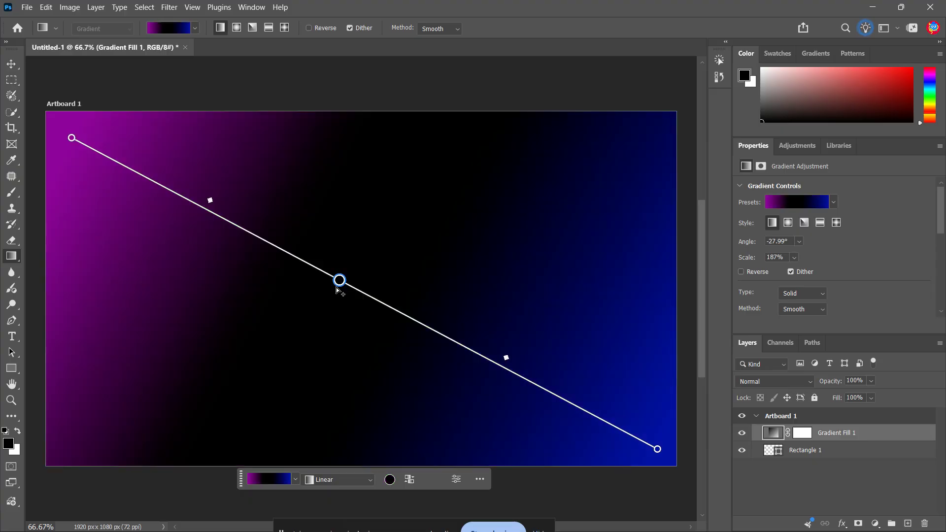
{"action": "left_click_drag", "start_coordinate": [337, 288], "coordinate": [372, 298]}
{"action": "double_click", "coordinate": [373, 298]}
{"action": "left_click", "coordinate": [485, 151]}
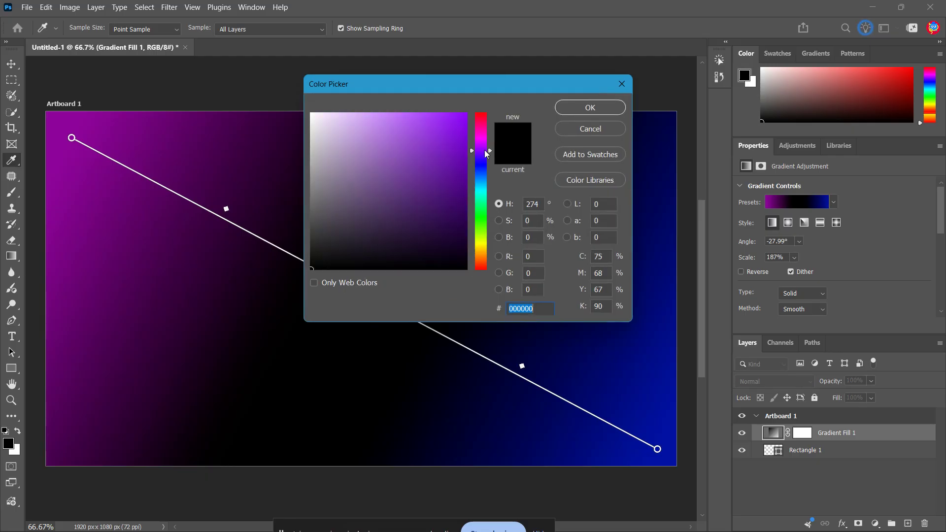
{"action": "left_click_drag", "start_coordinate": [460, 187], "coordinate": [466, 227]}
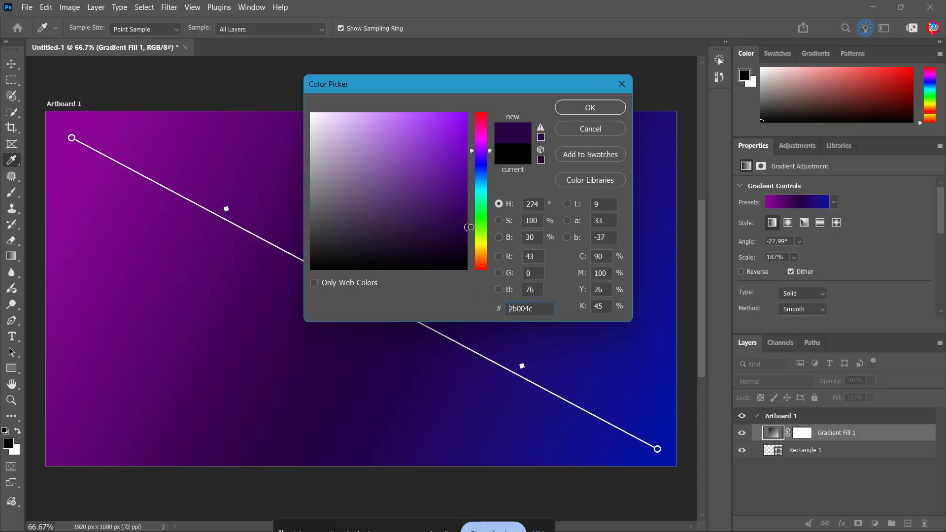
{"action": "left_click", "coordinate": [591, 108]}
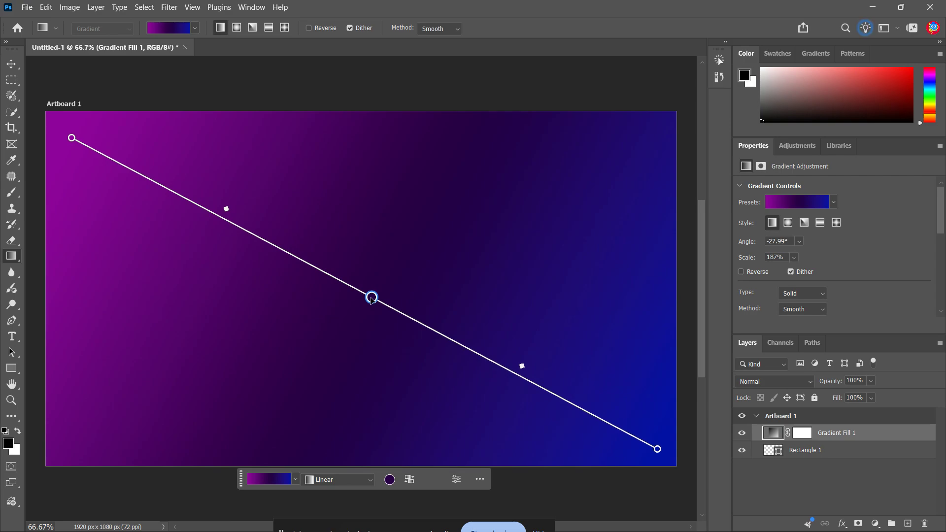
{"action": "left_click_drag", "start_coordinate": [371, 298], "coordinate": [765, 518]}
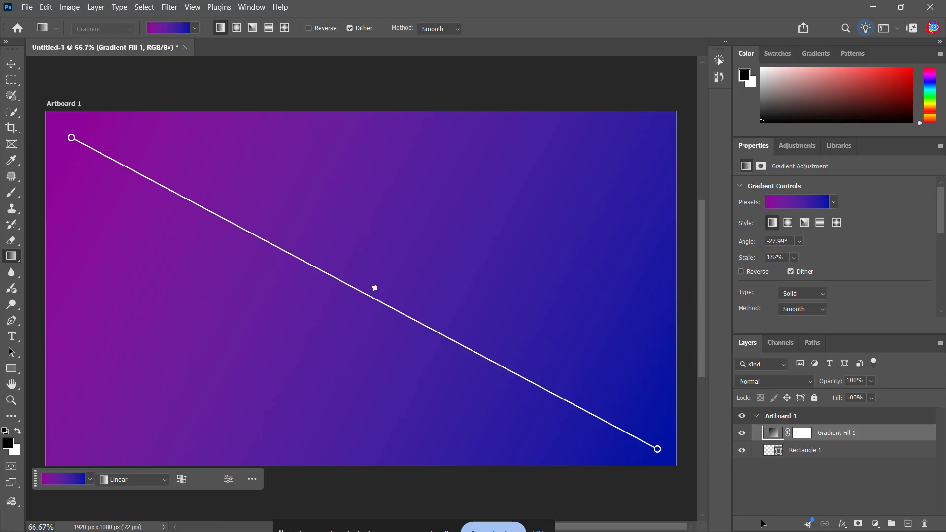
Redraw the gradient from the artboard's upper-right to its lower-left, at about -154°, and switch to the Move tool
{"action": "scroll", "coordinate": [342, 335], "scroll_direction": "right", "scroll_amount": 10}
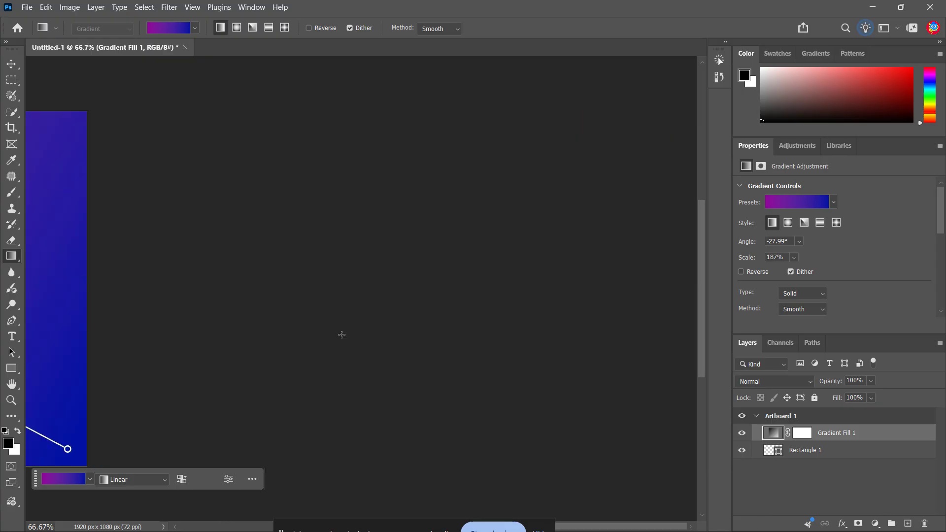
{"action": "key", "text": "ctrl+0"}
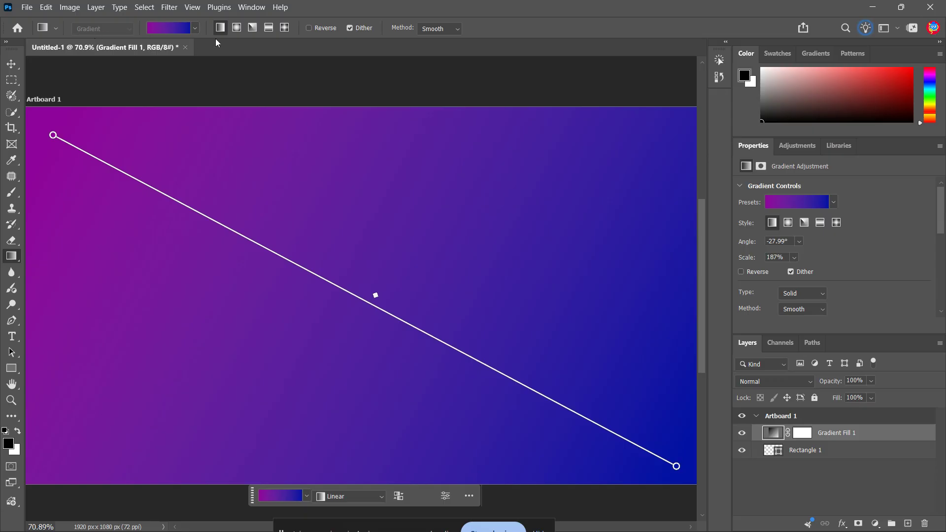
{"action": "left_click_drag", "start_coordinate": [613, 159], "coordinate": [27, 452]}
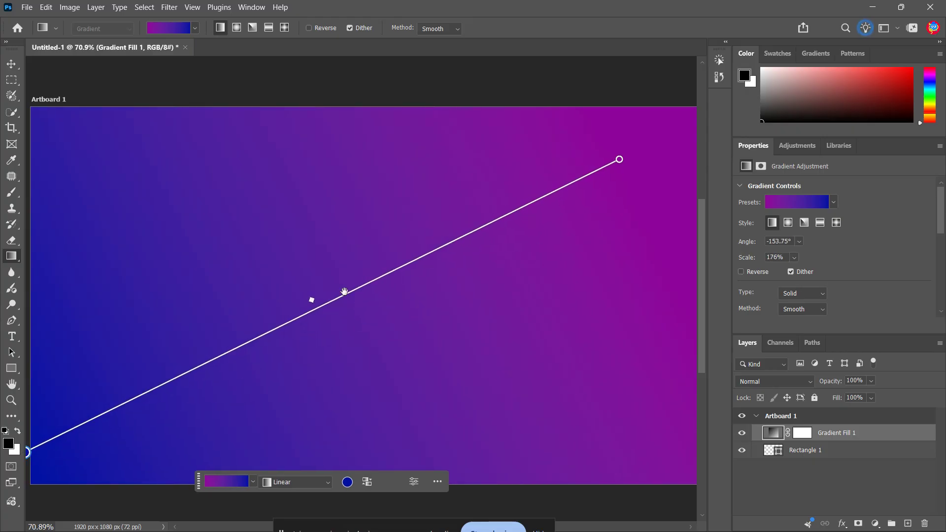
{"action": "mouse_move", "coordinate": [346, 290]}
{"action": "left_mouse_down"}
{"action": "mouse_move", "coordinate": [403, 280]}
{"action": "mouse_move", "coordinate": [289, 338]}
{"action": "mouse_move", "coordinate": [349, 304]}
{"action": "mouse_move", "coordinate": [337, 303]}
{"action": "left_mouse_up"}
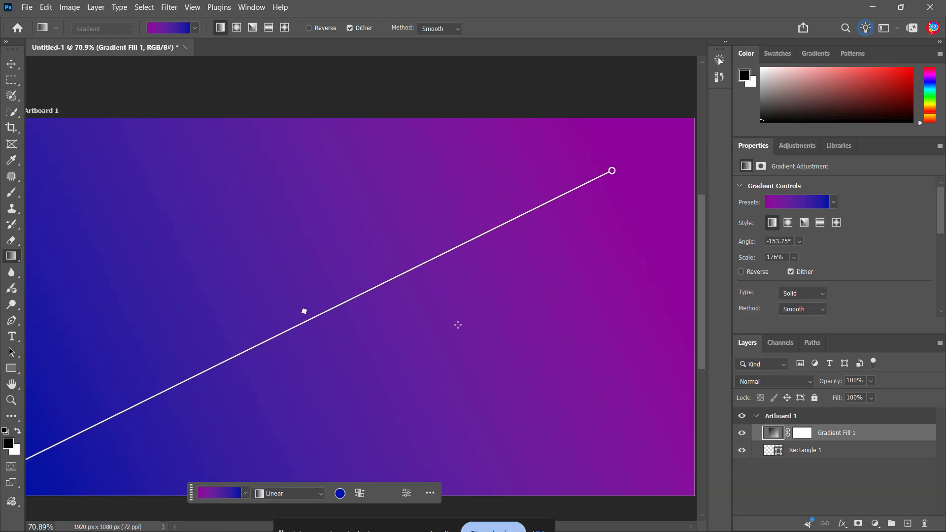
{"action": "key", "text": "v"}
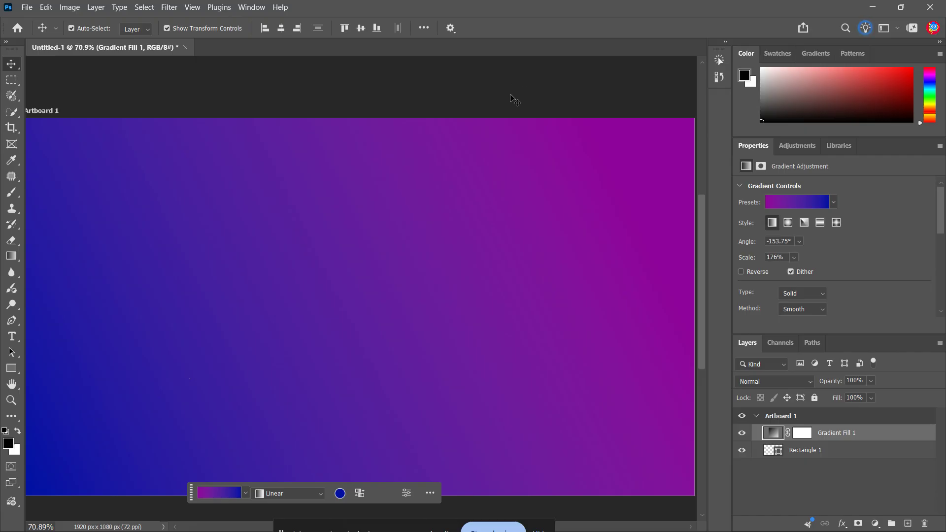